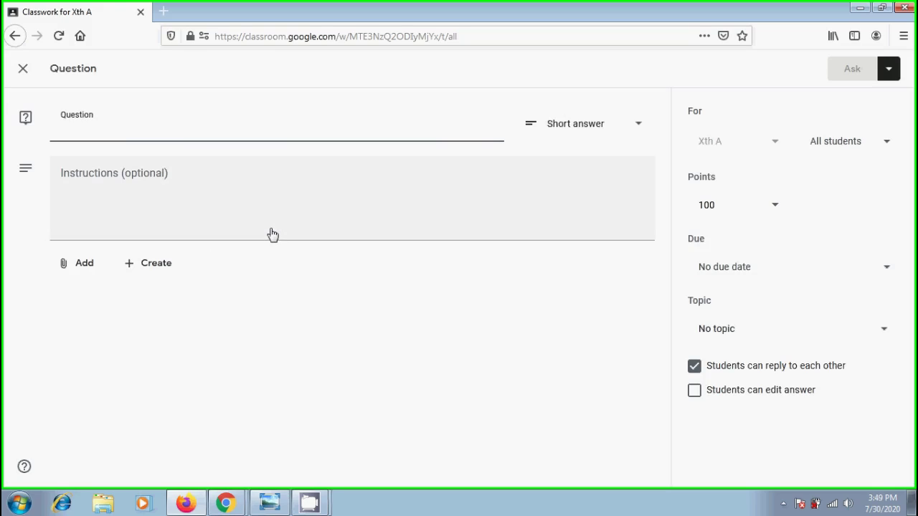
# Title the question "Attendance for Computer Class (9am to 9.50am)" and add the instructions "Plz give the attendance before 9.15am."
pyautogui.write('Attenda')
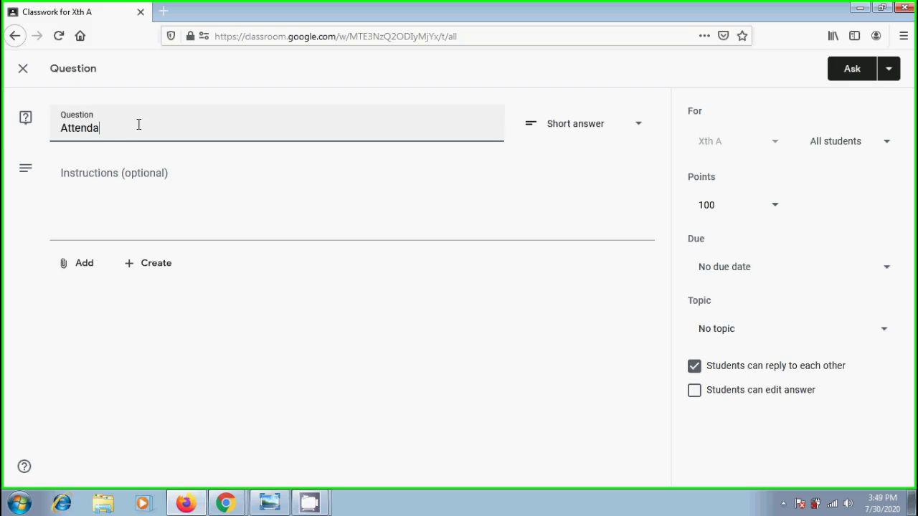
pyautogui.write('nce for Computer Class (9a')
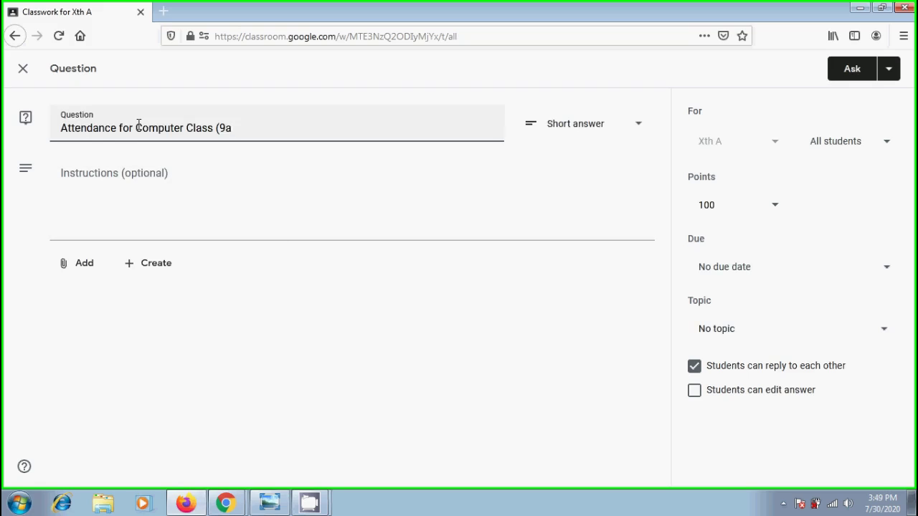
pyautogui.write('m to 9.50am')
pyautogui.click(85, 204)
pyautogui.write('Plz')
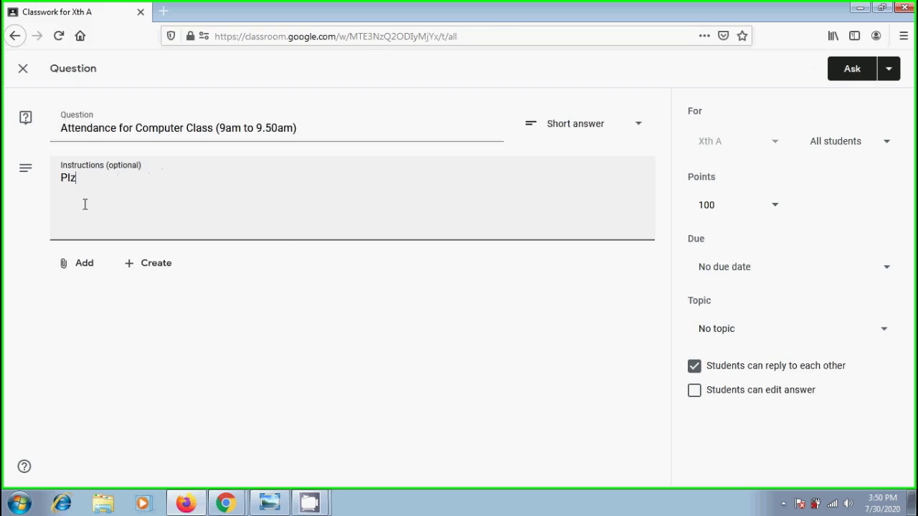
pyautogui.write(' give the attendance before 9.1')
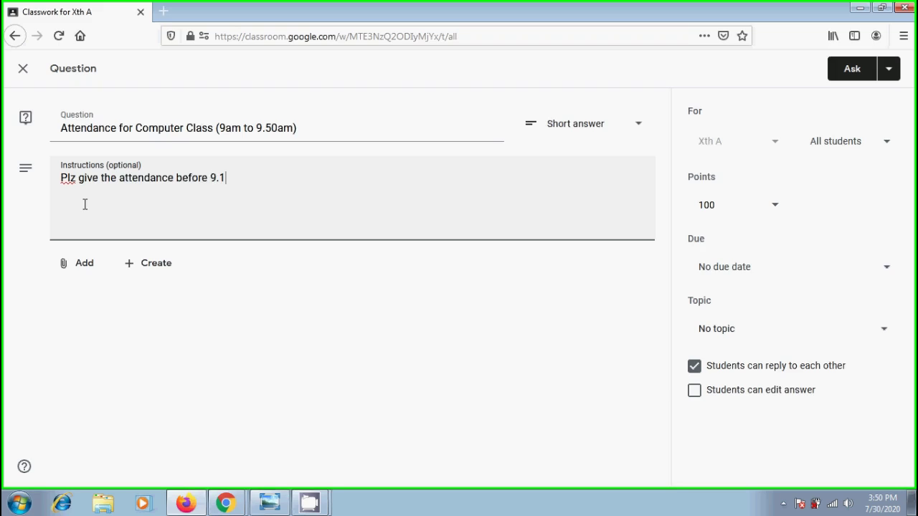
pyautogui.write('5am.')
# Make the question multiple choice and enter "Present" as its first answer option
pyautogui.click(637, 127)
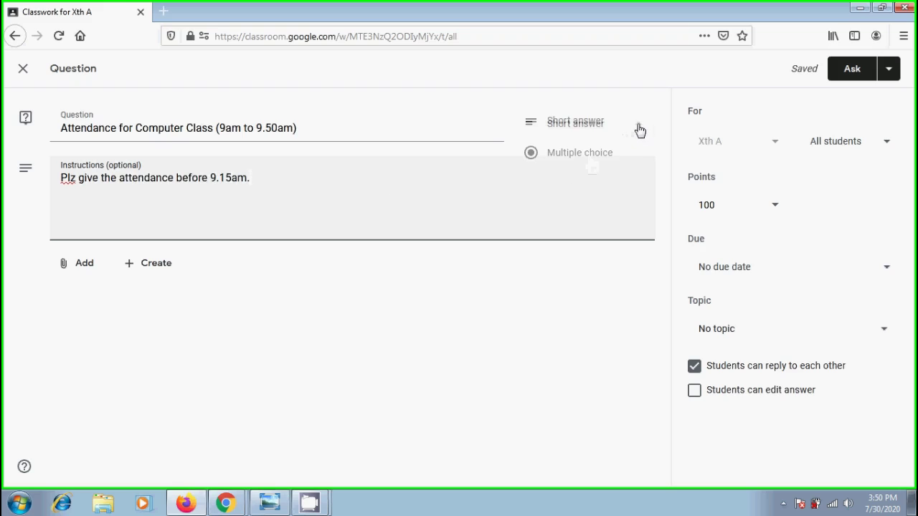
pyautogui.click(603, 155)
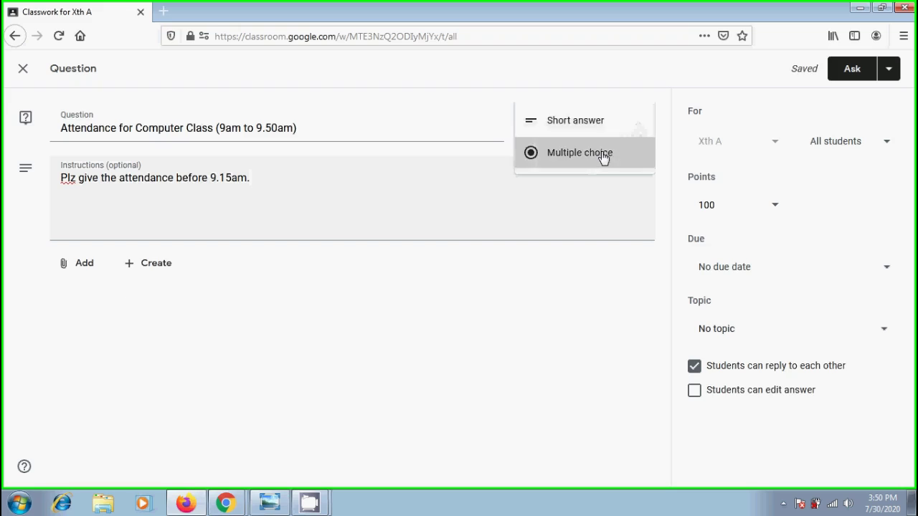
pyautogui.click(126, 260)
pyautogui.write('Present')
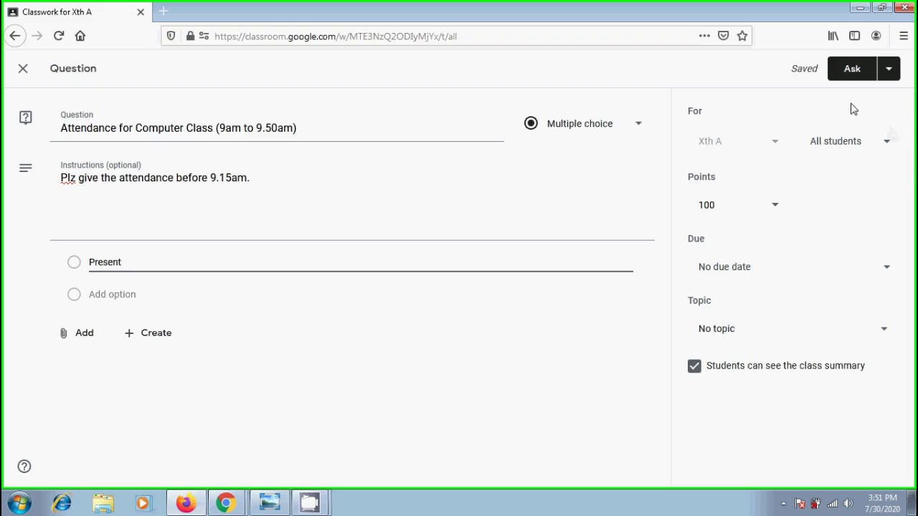
# Keep the question assigned to all students and set its points to 1
pyautogui.click(886, 141)
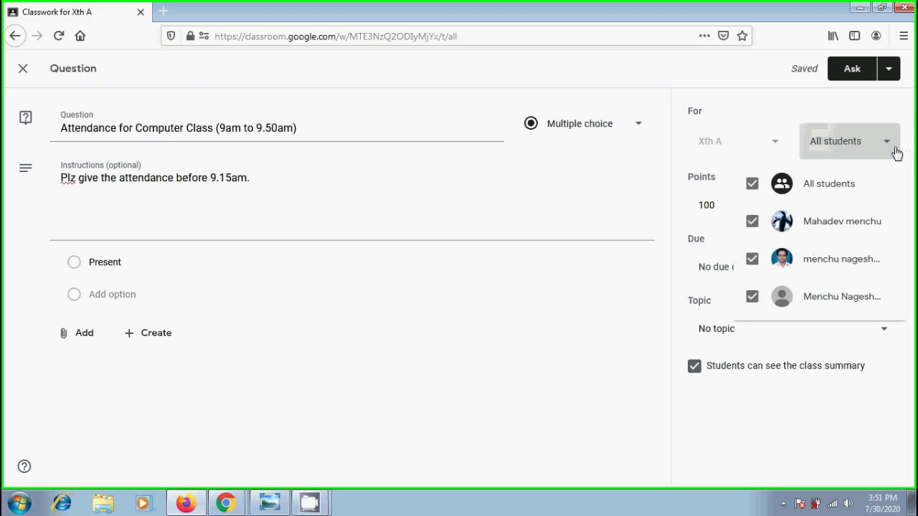
pyautogui.click(779, 209)
pyautogui.click(776, 208)
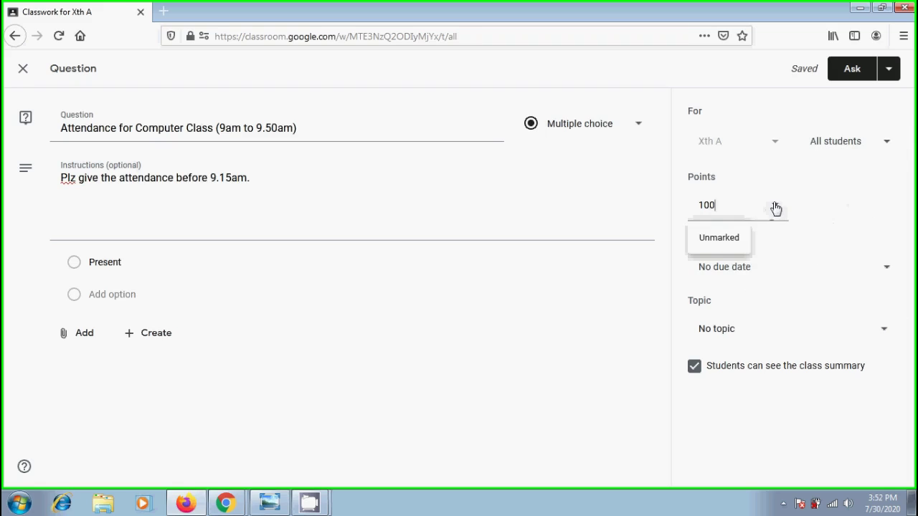
pyautogui.click(776, 208)
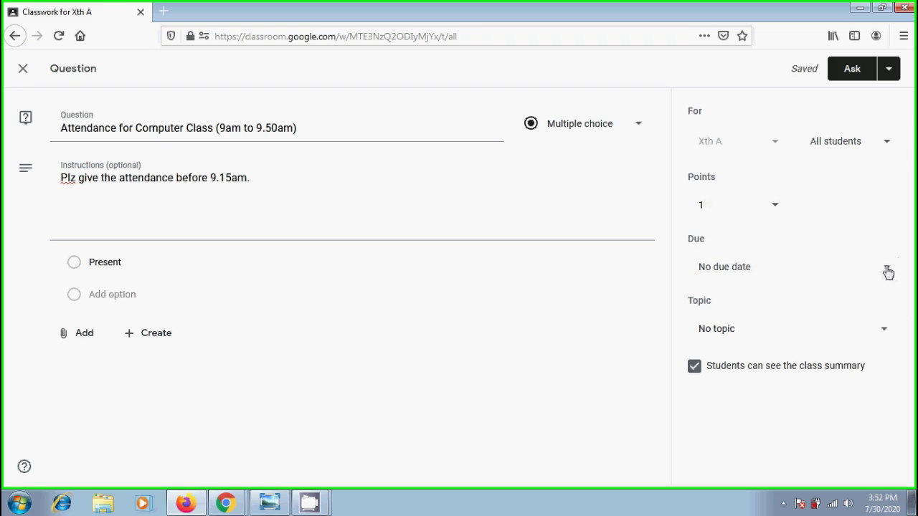
# Set the question's due date to 31 Jul 2020 and its due time to 09:15
pyautogui.click(887, 268)
pyautogui.click(772, 324)
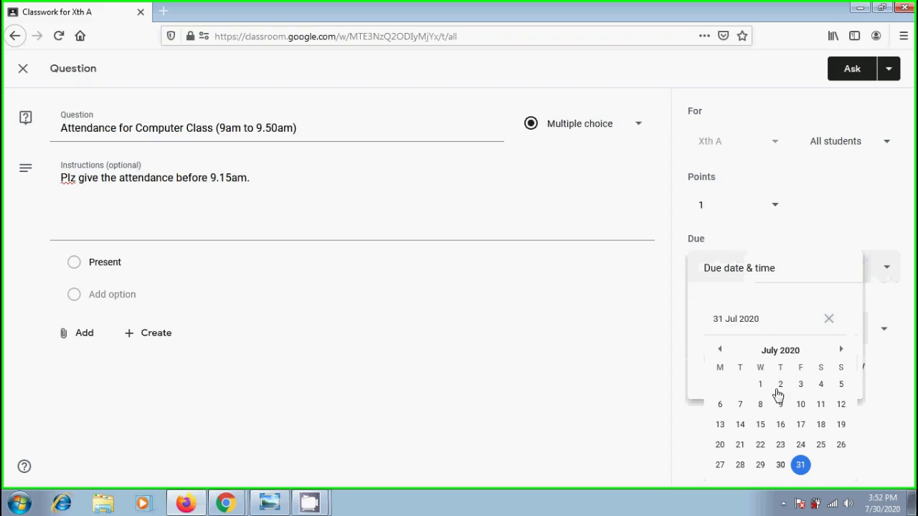
pyautogui.click(805, 469)
pyautogui.click(758, 367)
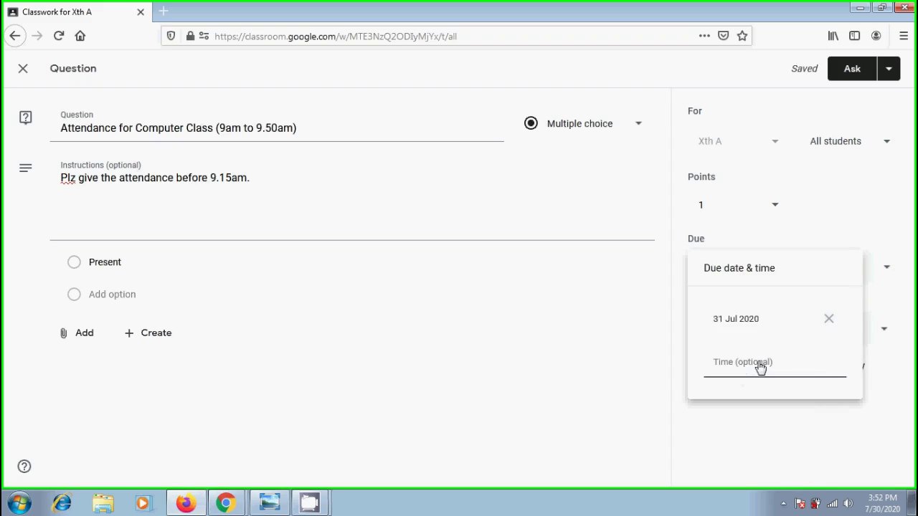
pyautogui.write('09:15')
pyautogui.click(889, 337)
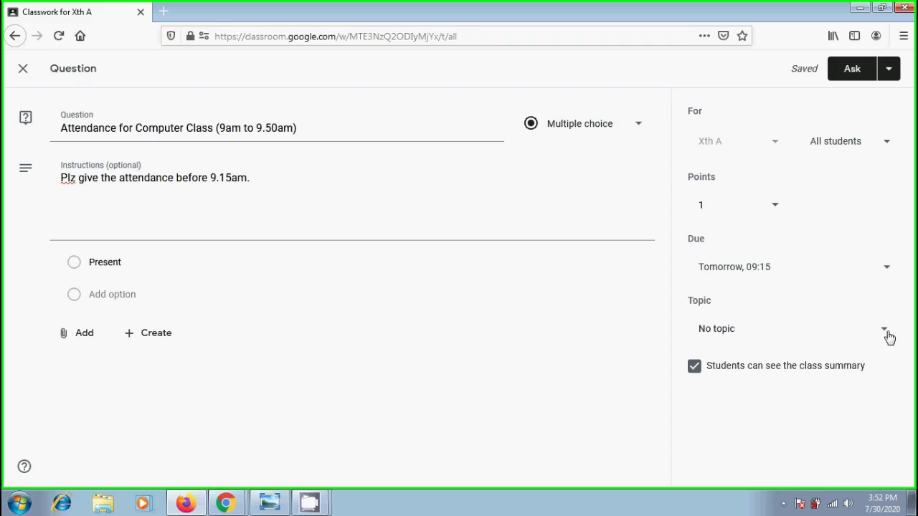
# File the question under the existing Attendance topic and stop students from seeing the class summary
pyautogui.click(887, 333)
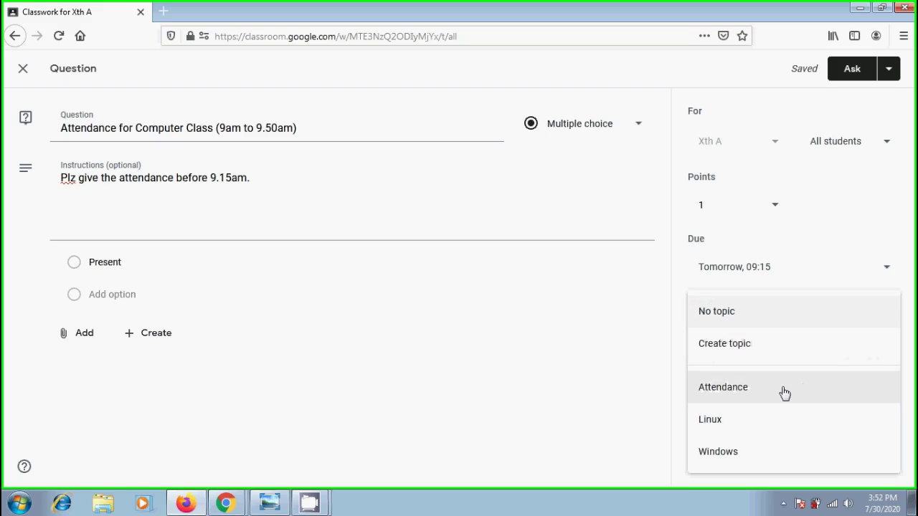
pyautogui.click(738, 347)
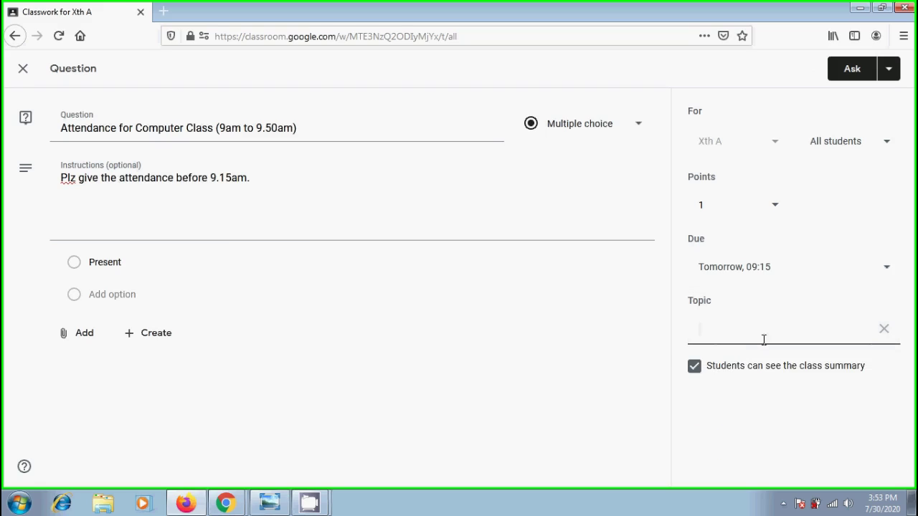
pyautogui.click(884, 329)
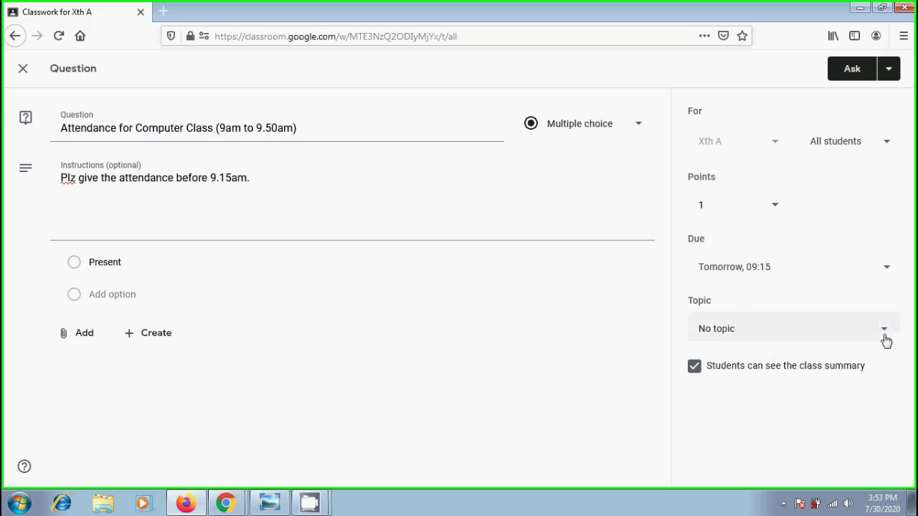
pyautogui.click(884, 337)
pyautogui.click(752, 388)
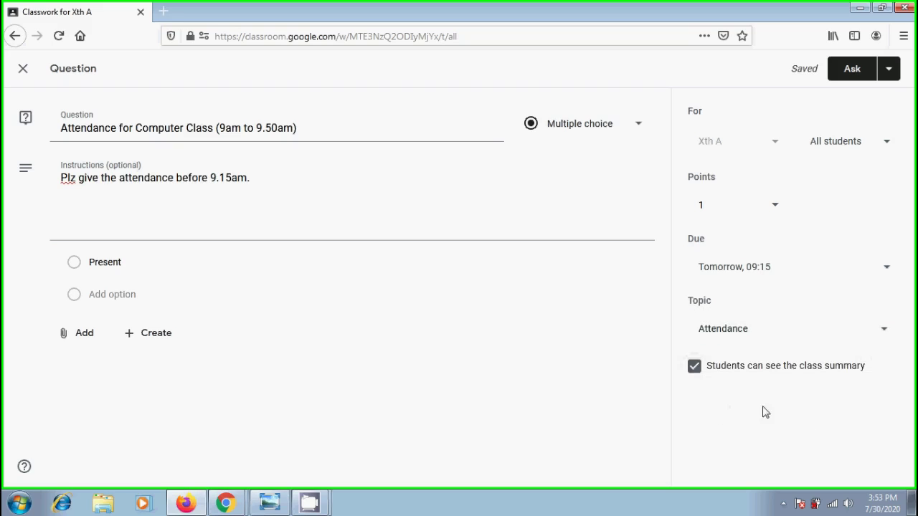
pyautogui.click(695, 367)
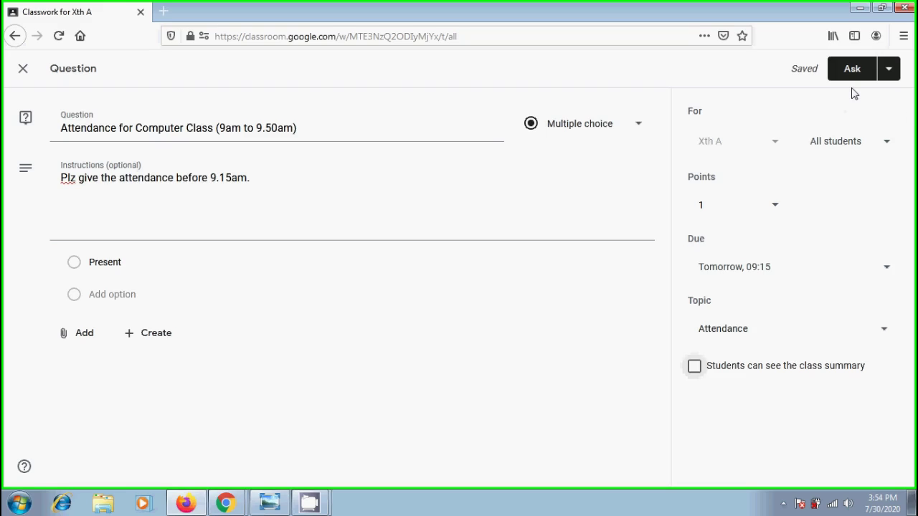
# Schedule the question for 31 Jul 2020 in the 08:00 hour, ahead of its due time
pyautogui.click(893, 73)
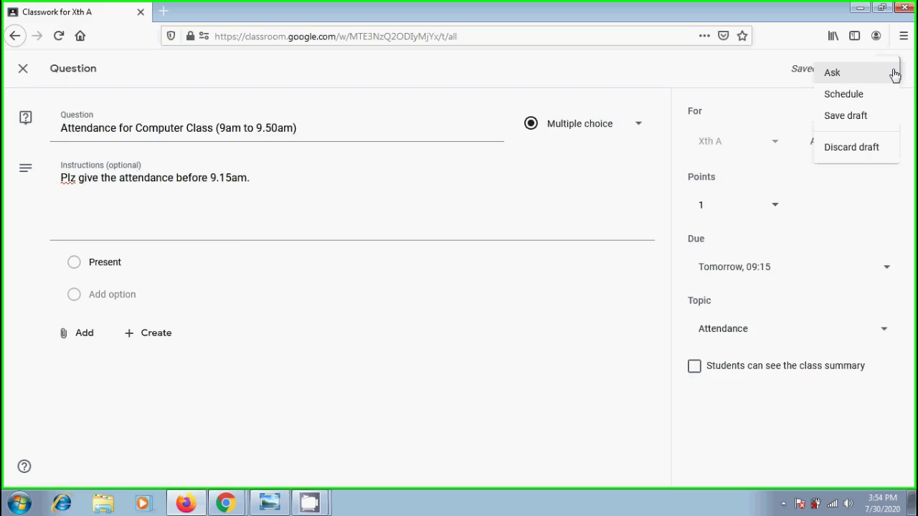
pyautogui.click(867, 100)
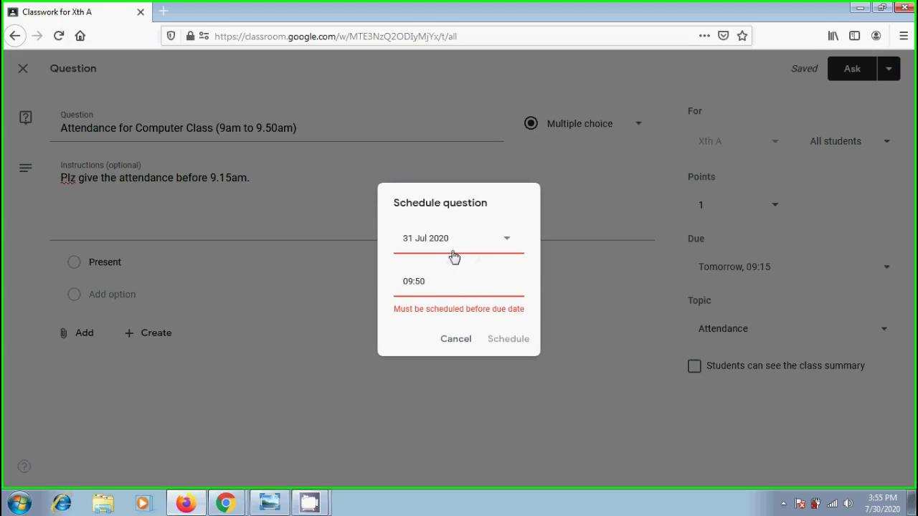
pyautogui.doubleClick(424, 284)
pyautogui.write('0')
pyautogui.click(513, 338)
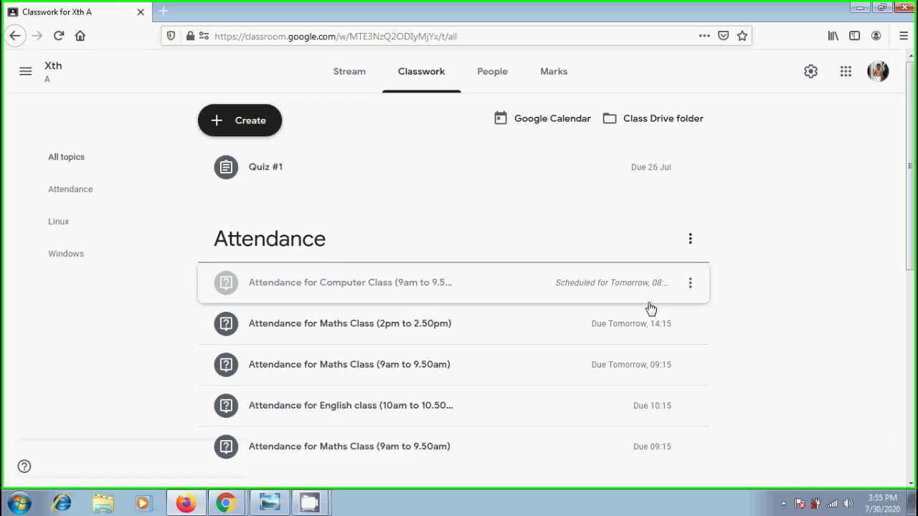
# Open the students' answers for the 10am English class attendance and check the submission history of the student marked done late
pyautogui.click(390, 412)
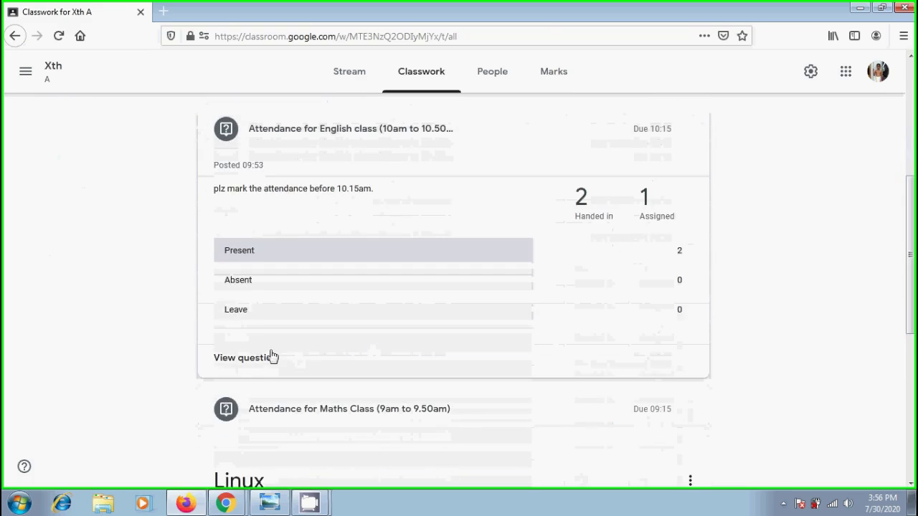
pyautogui.click(241, 362)
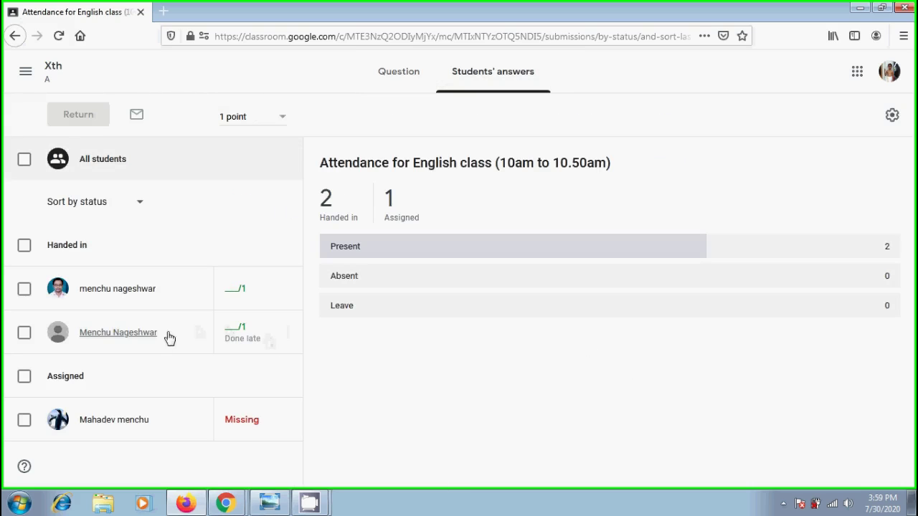
pyautogui.click(146, 342)
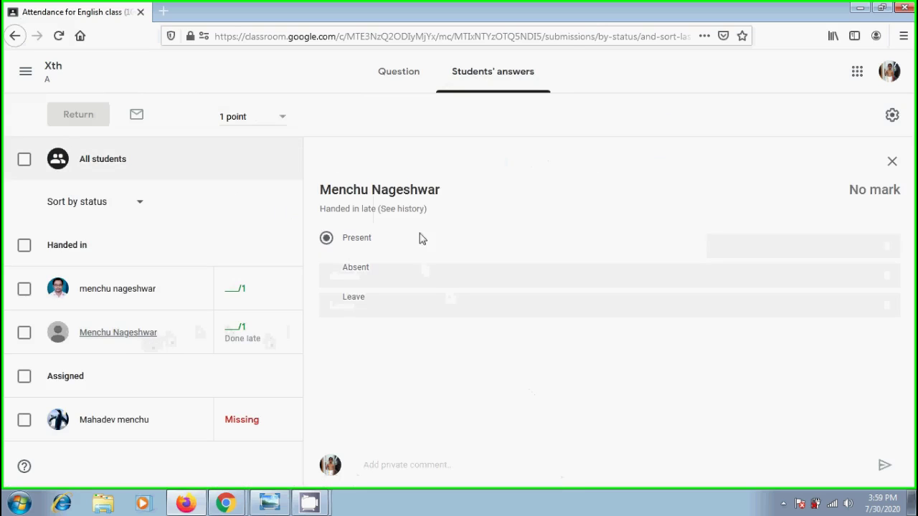
pyautogui.click(414, 209)
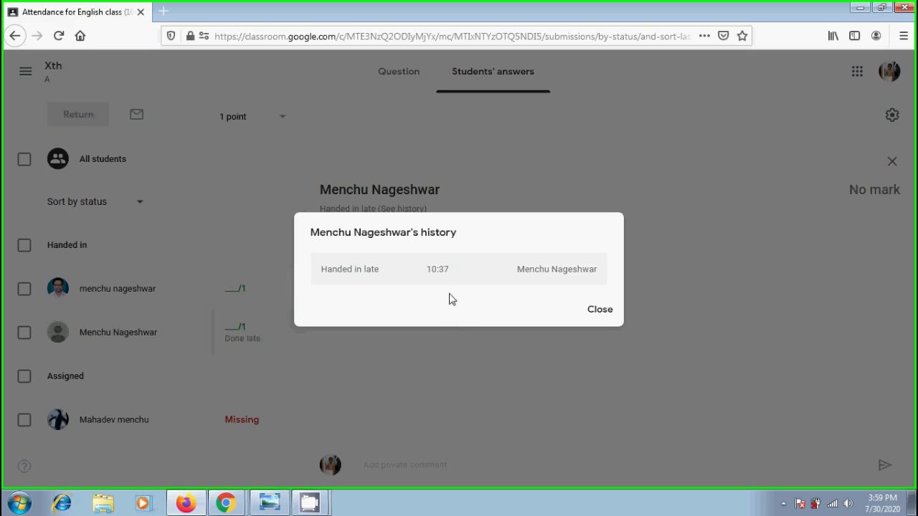
pyautogui.click(601, 316)
# Check the submission history of the other student who handed in the English class attendance
pyautogui.click(119, 290)
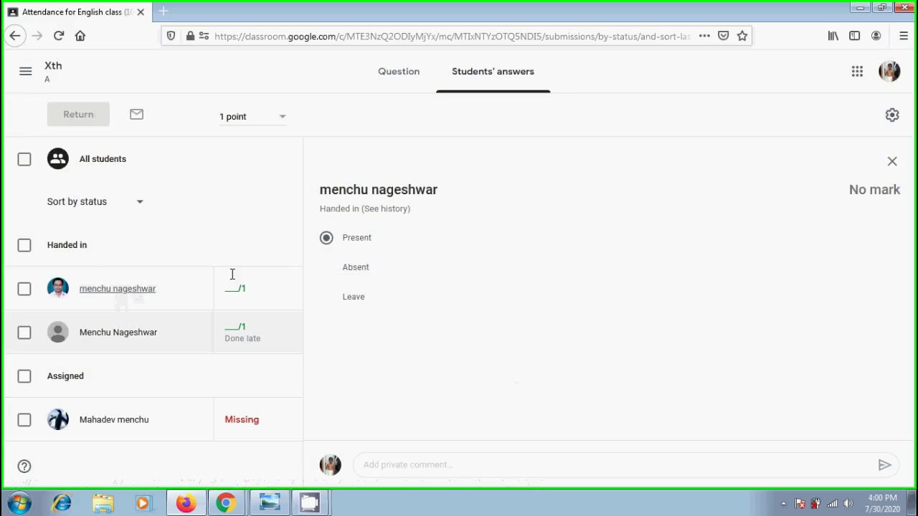
pyautogui.click(385, 208)
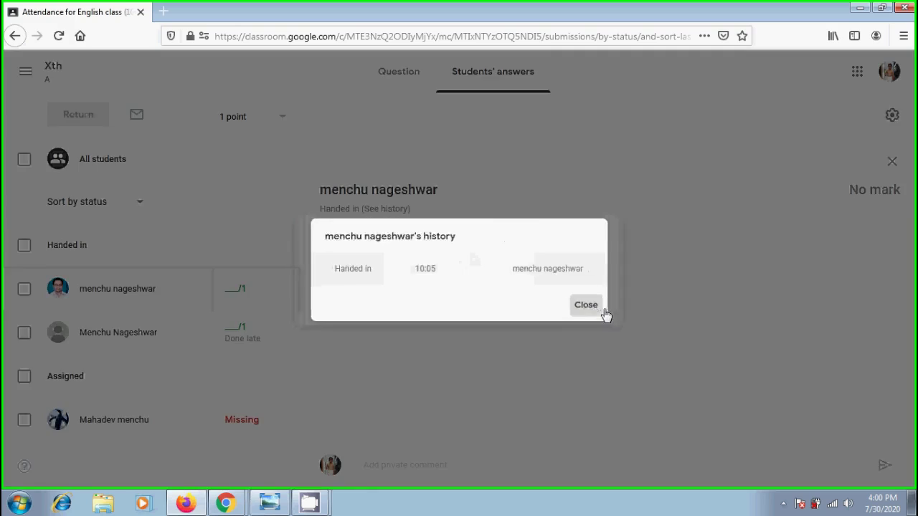
pyautogui.click(604, 314)
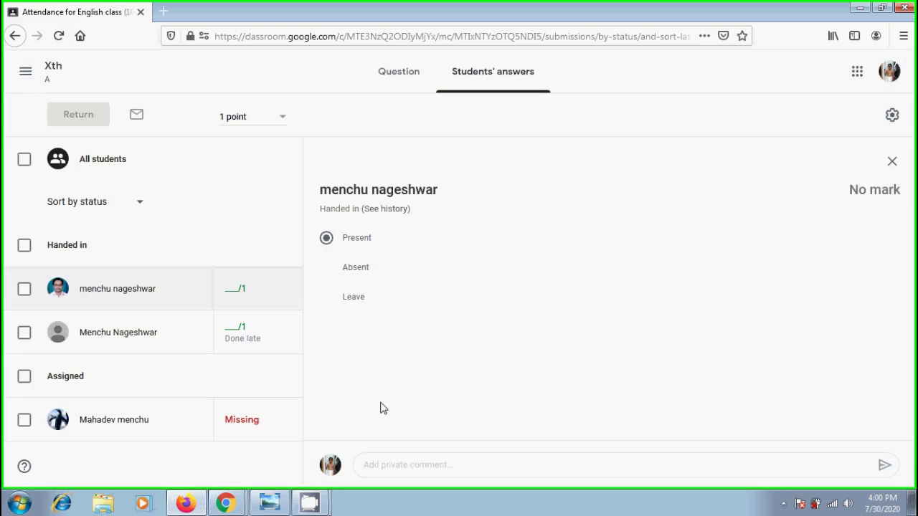
# Switch to Chrome to view the student's Stream page for class Xth A, and return to Firefox
pyautogui.moveTo(226, 503)
pyautogui.click(229, 450)
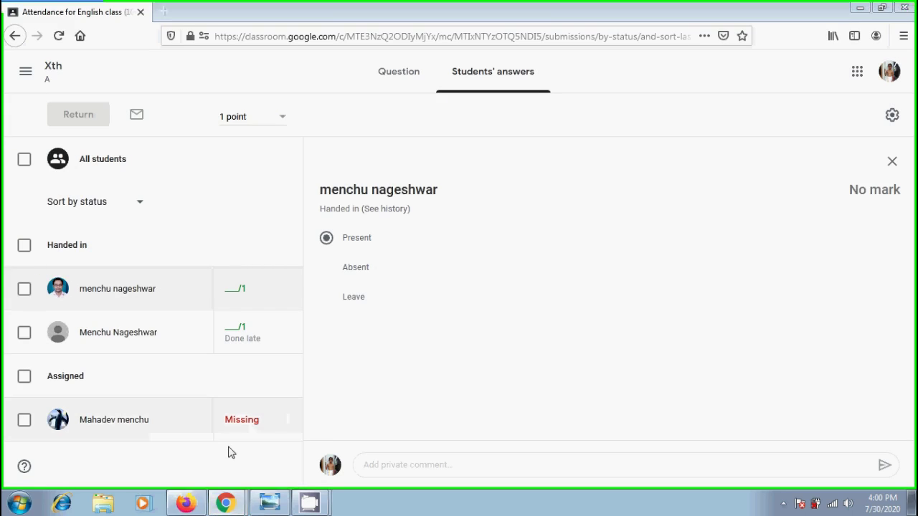
pyautogui.click(309, 148)
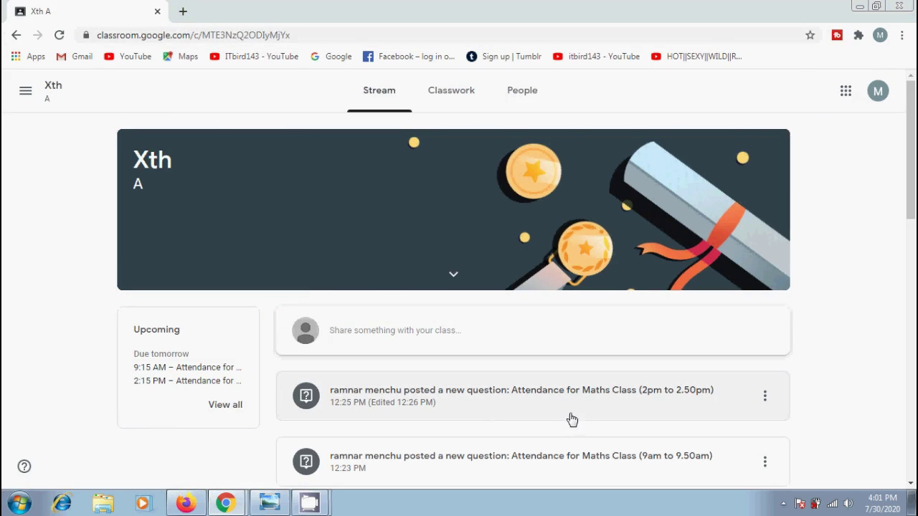
pyautogui.click(192, 508)
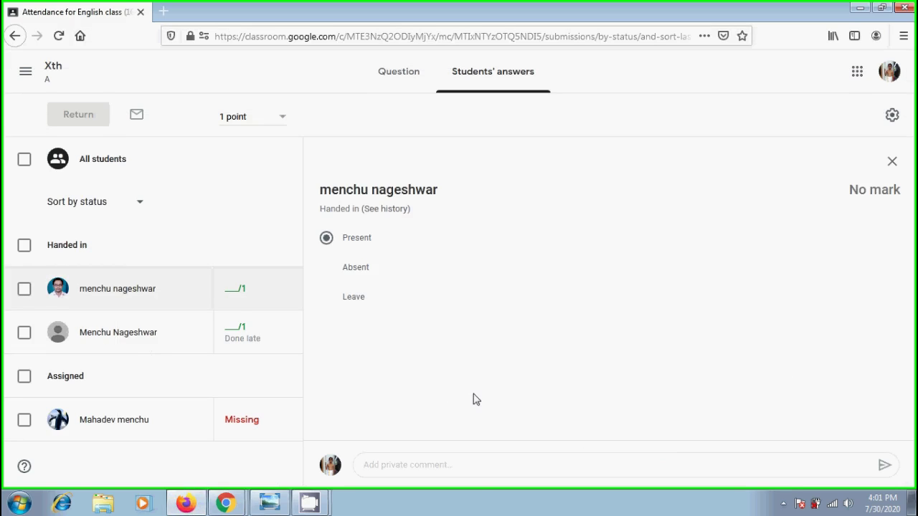
# Go to the Classwork page of class Xth A and collapse the English class attendance question
pyautogui.click(51, 66)
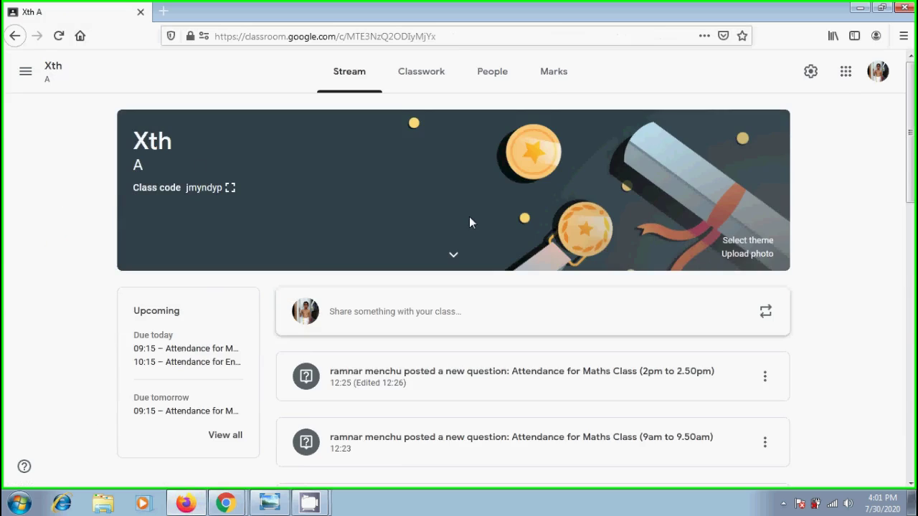
pyautogui.click(436, 73)
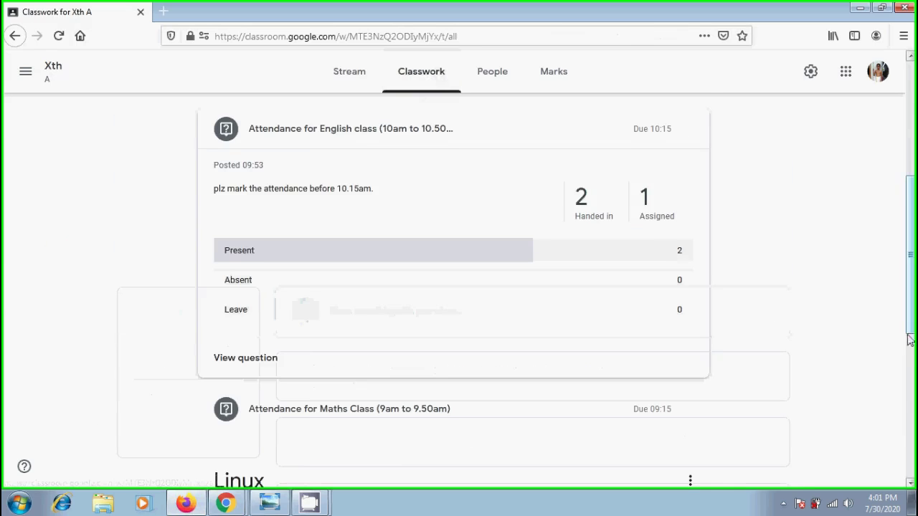
pyautogui.click(670, 132)
pyautogui.moveTo(913, 251); pyautogui.dragTo(915, 100)
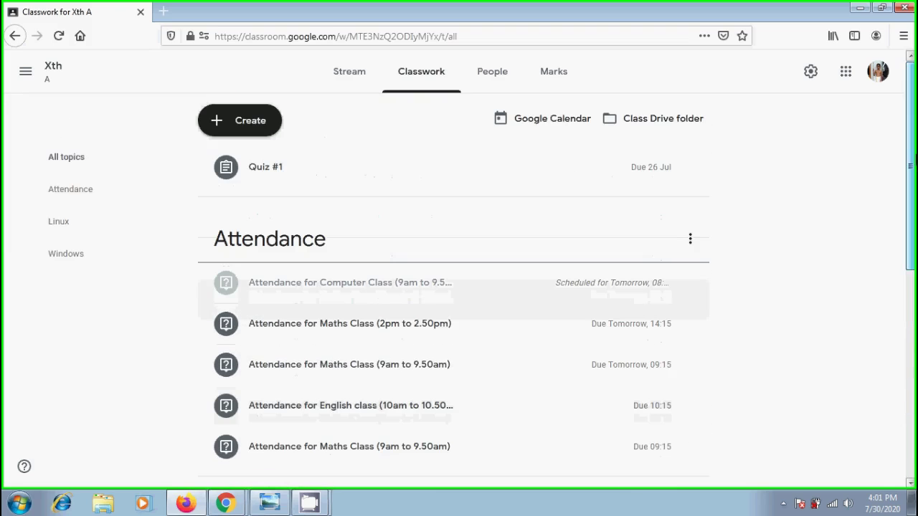
# Reuse the Xth A post "Attendance for Maths Class (9am to 9.50am)" posted at 08:03
pyautogui.click(255, 120)
pyautogui.click(287, 303)
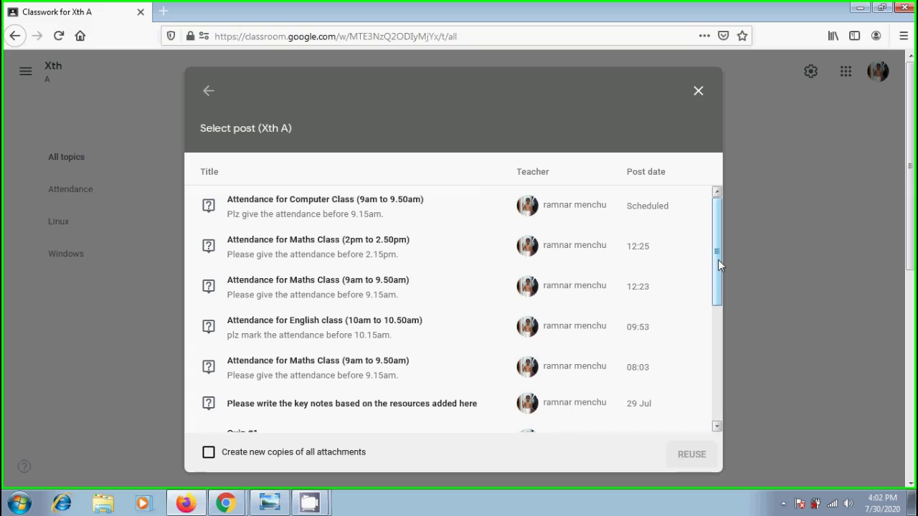
pyautogui.click(332, 374)
pyautogui.click(699, 460)
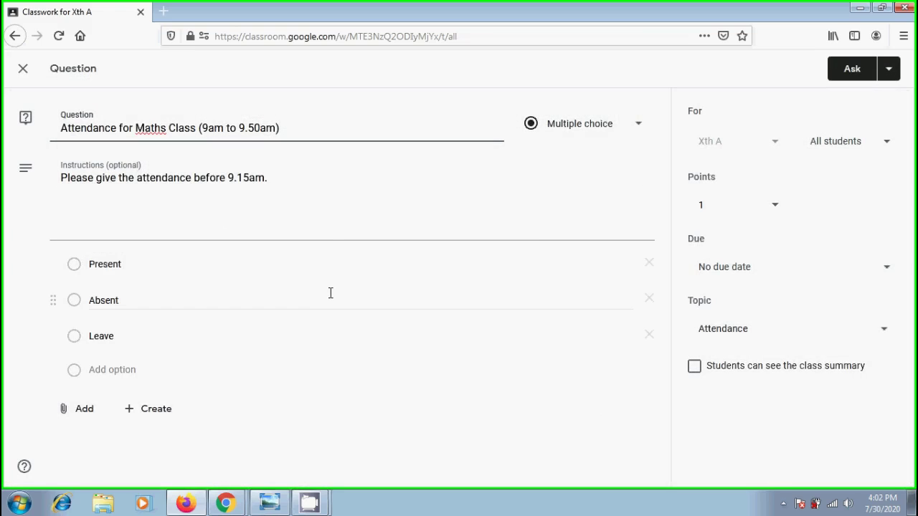
# Set the reused Maths attendance question's due date to 1 Aug 2020 at 09:15 and ask it to the class
pyautogui.click(885, 267)
pyautogui.click(746, 325)
pyautogui.click(841, 349)
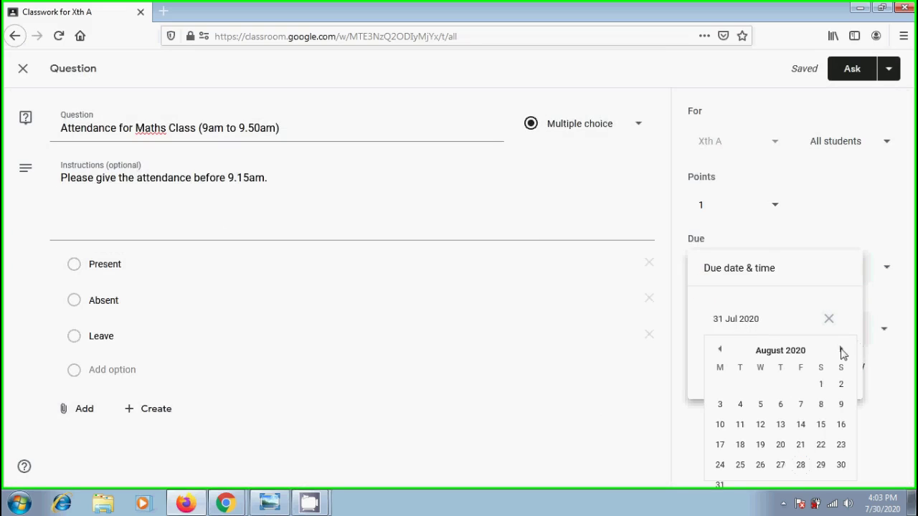
pyautogui.click(822, 384)
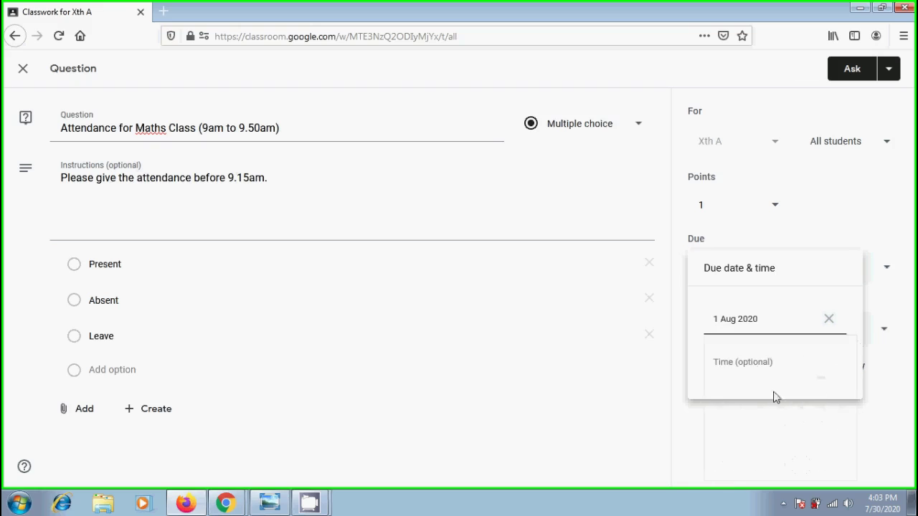
pyautogui.click(754, 362)
pyautogui.write('09')
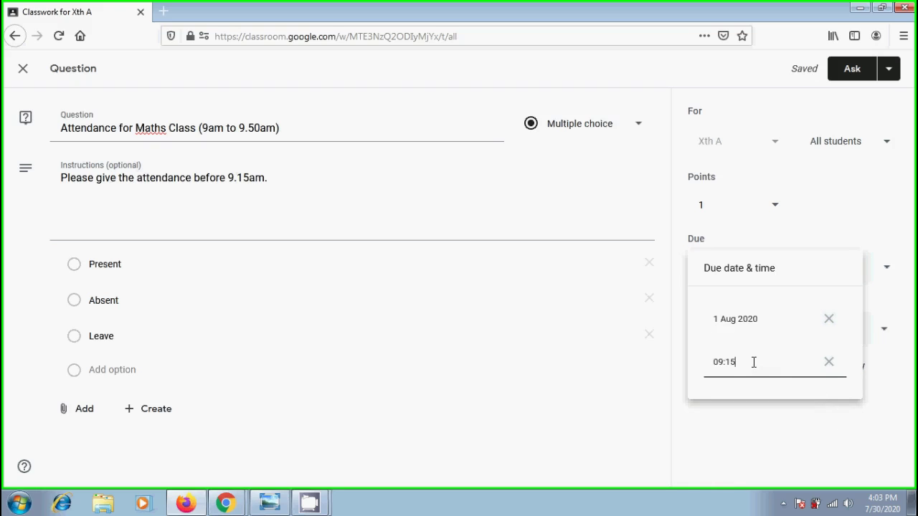
pyautogui.write(':15')
pyautogui.click(847, 68)
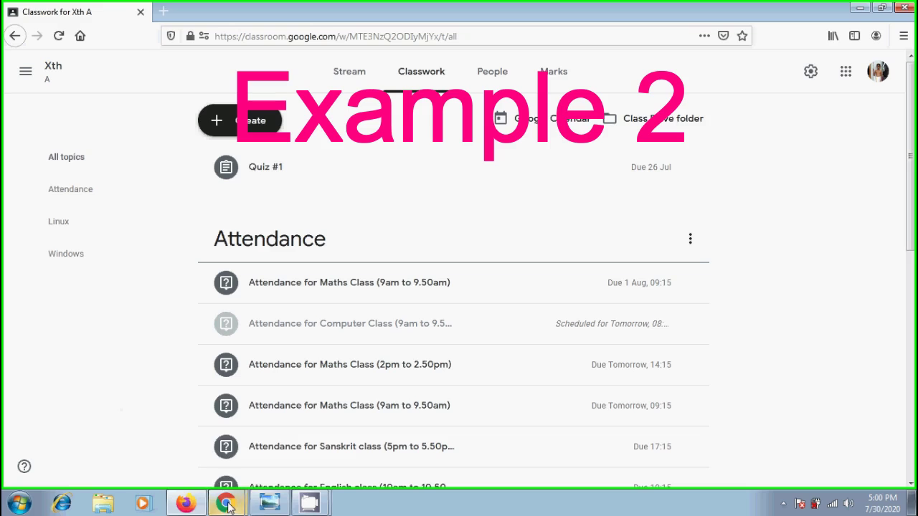
# Switch to the student's regular Chrome window and turn in Present for the Sanskrit class (5pm to 5.50pm) attendance question
pyautogui.moveTo(226, 505)
pyautogui.click(230, 447)
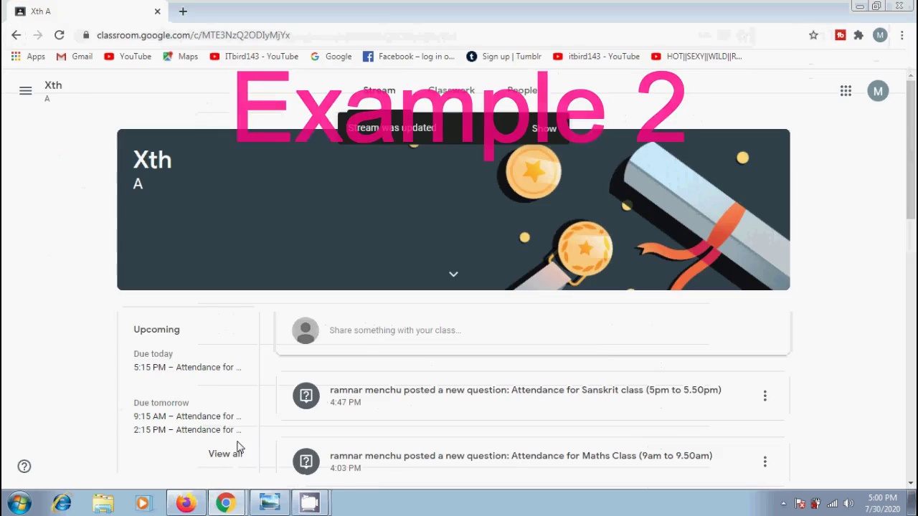
pyautogui.click(581, 398)
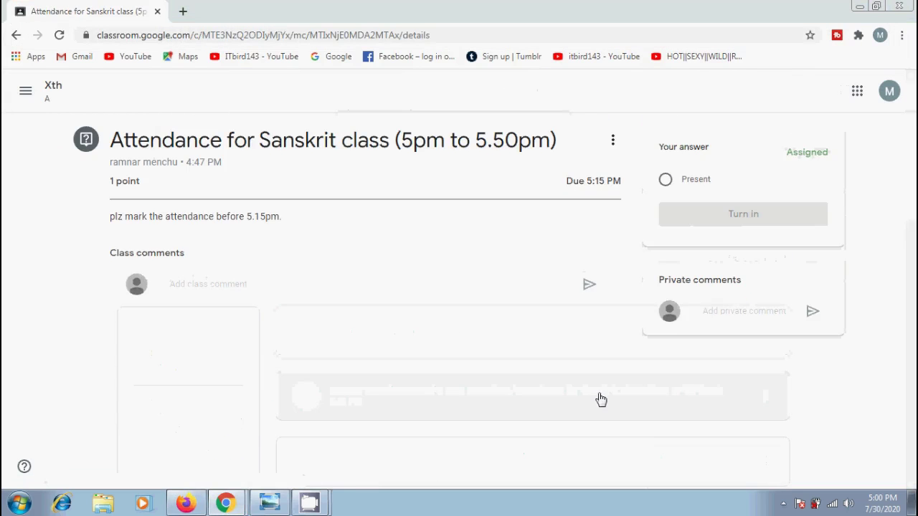
pyautogui.click(702, 185)
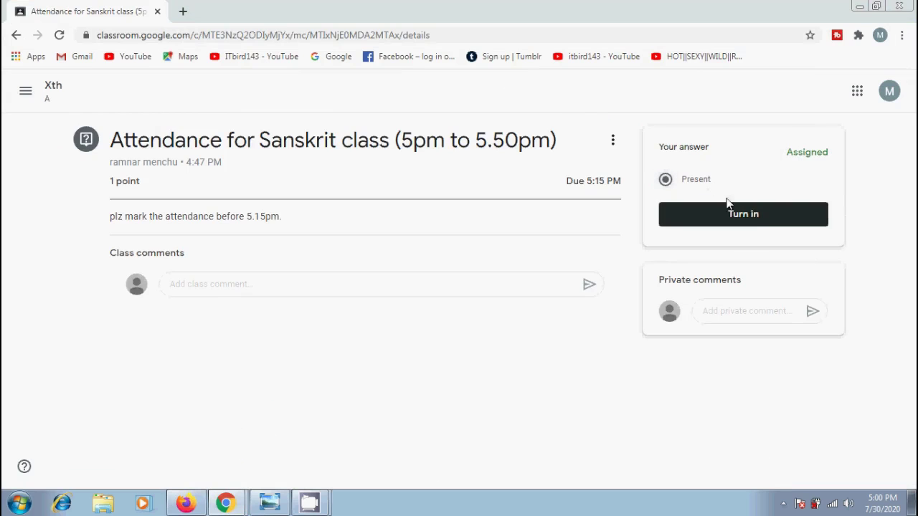
pyautogui.click(758, 222)
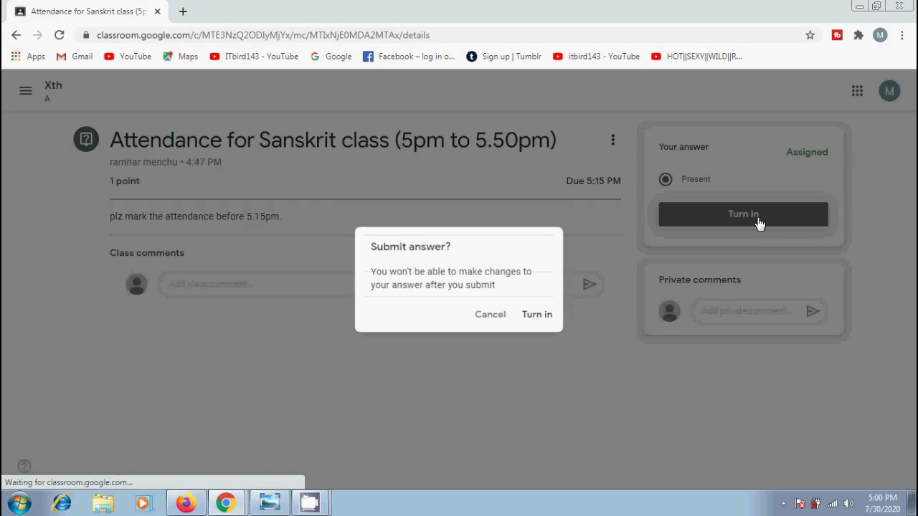
pyautogui.click(547, 323)
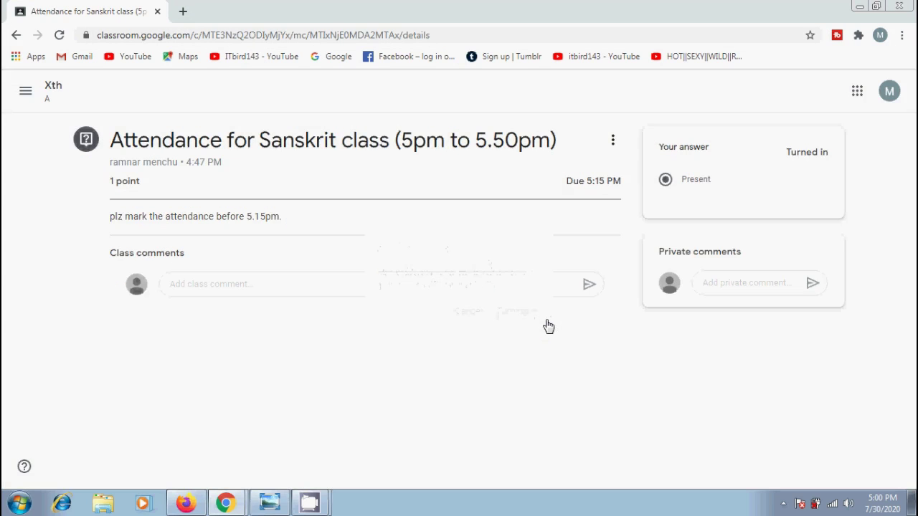
# Switch to the other student's Incognito Chrome window, hand in Present for the Sanskrit class attendance, and return to Firefox
pyautogui.click(226, 461)
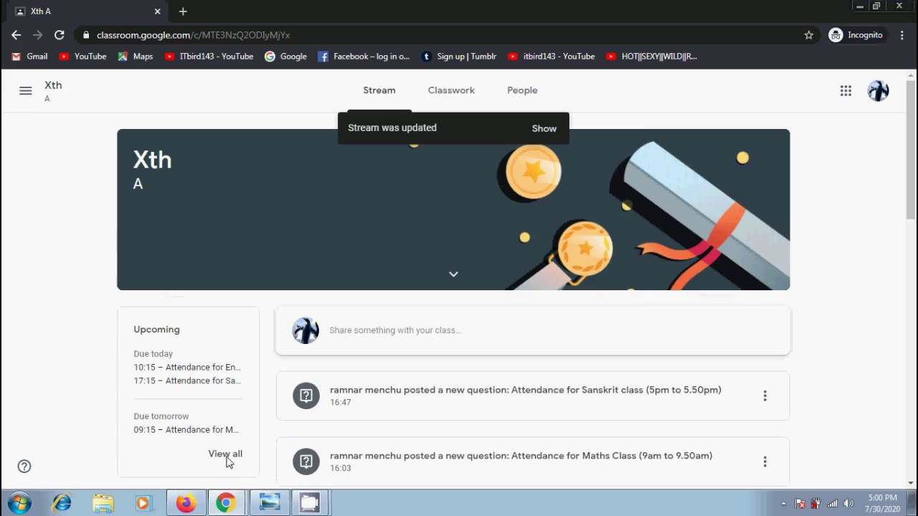
pyautogui.click(569, 401)
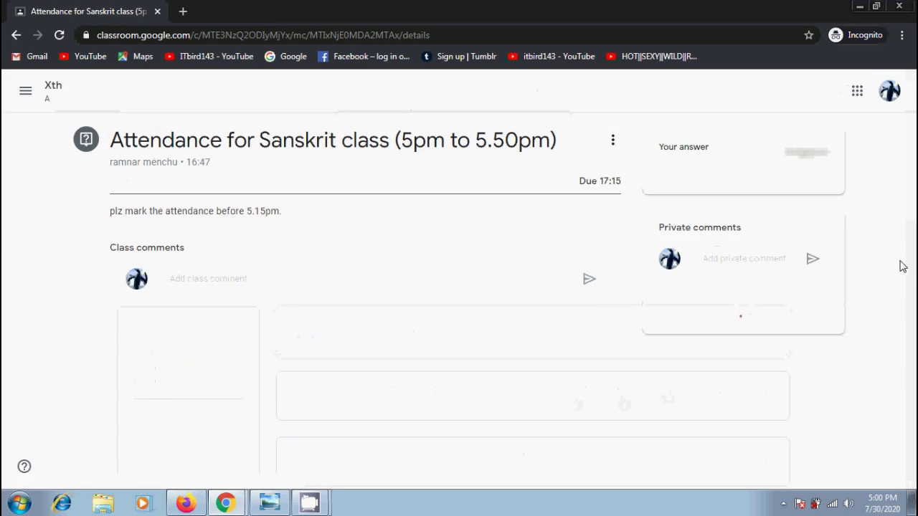
pyautogui.click(697, 185)
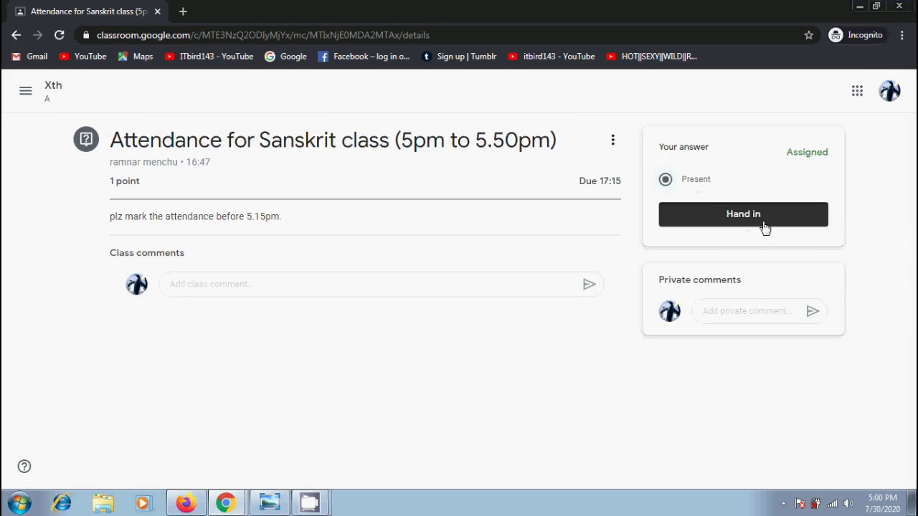
pyautogui.click(769, 222)
pyautogui.click(527, 316)
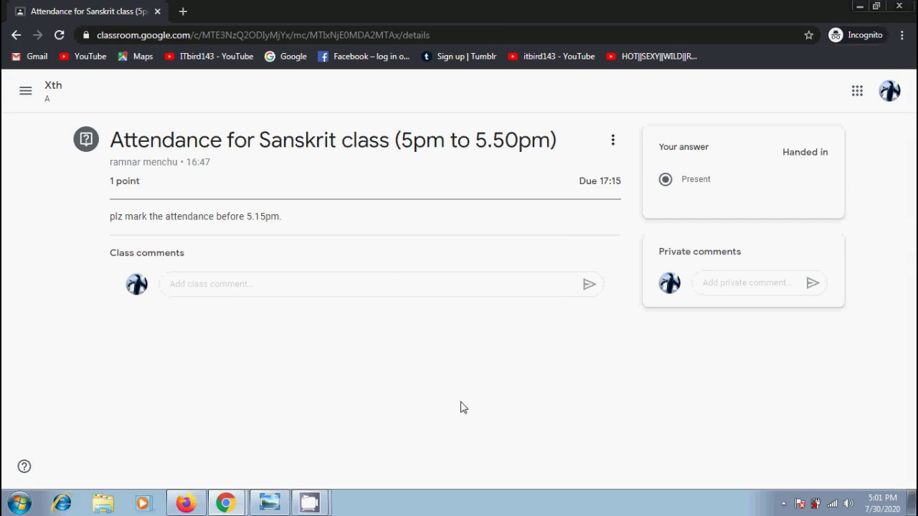
pyautogui.click(185, 504)
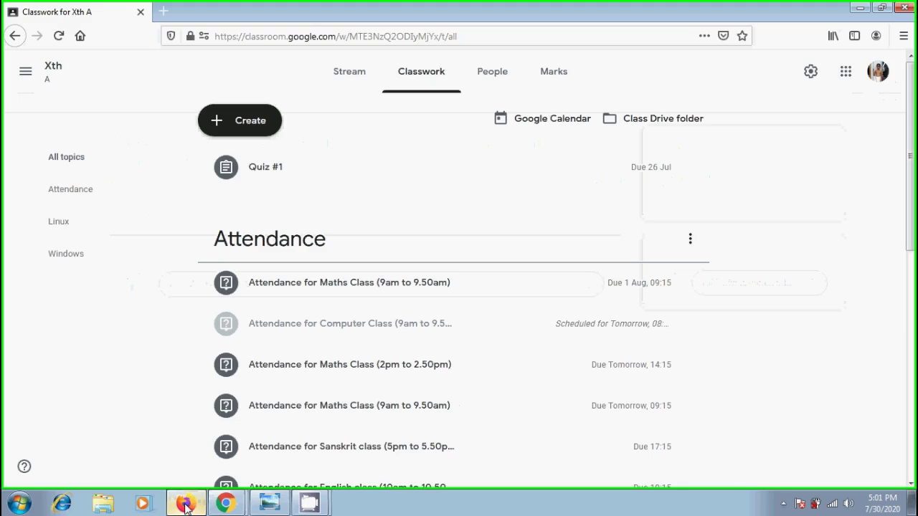